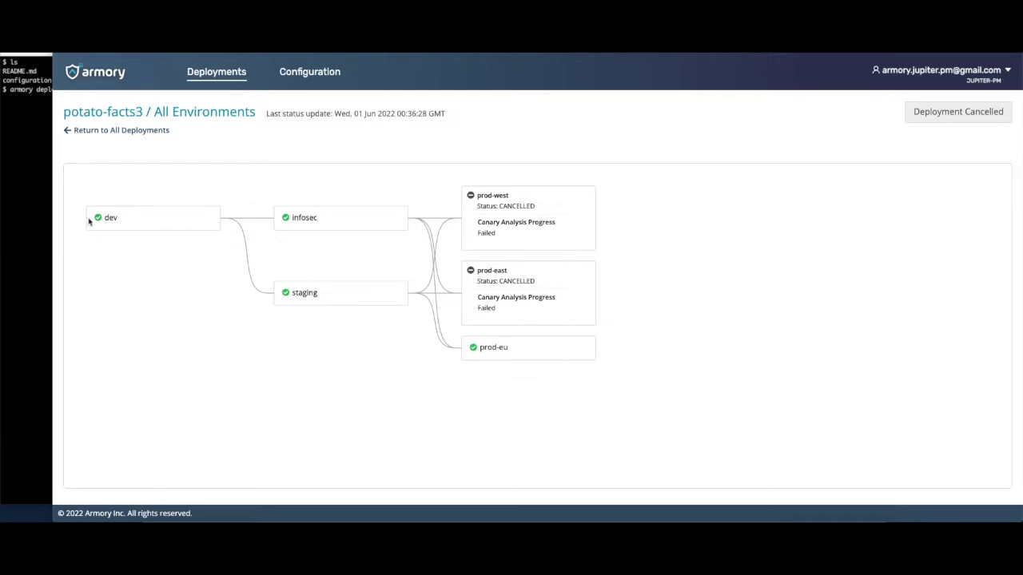
# Run 'armory deploy start -f deploy.yml' in Terminal and return to the potato-facts3 status page.
pyautogui.click(36, 214)
pyautogui.press('Return')
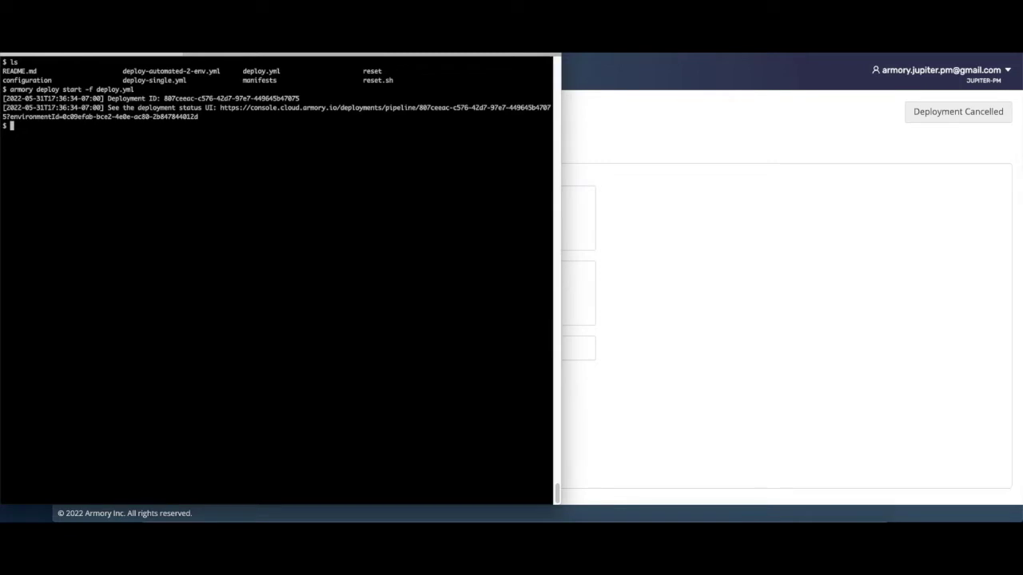
pyautogui.keyDown('super'); pyautogui.click(120, 117); pyautogui.keyUp('super')
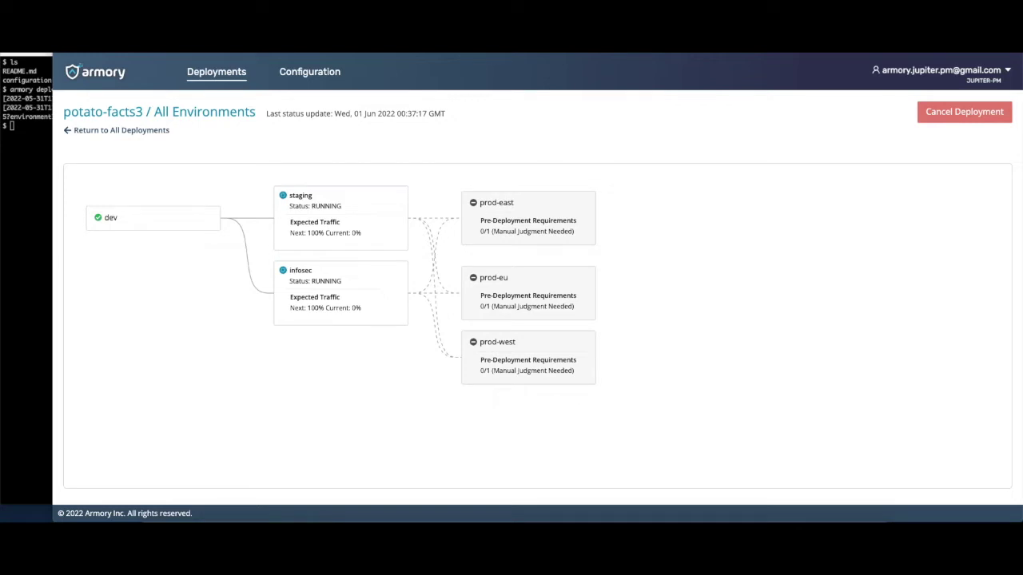
# Inspect the staging and infosec rollout detail panels until both environments succeed.
pyautogui.click(383, 216)
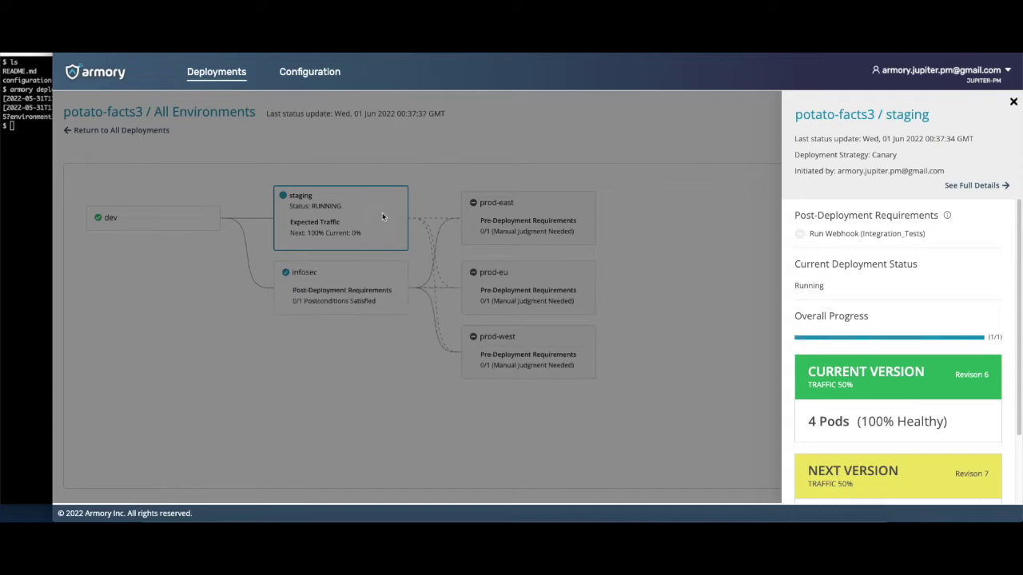
pyautogui.click(382, 212)
pyautogui.click(344, 308)
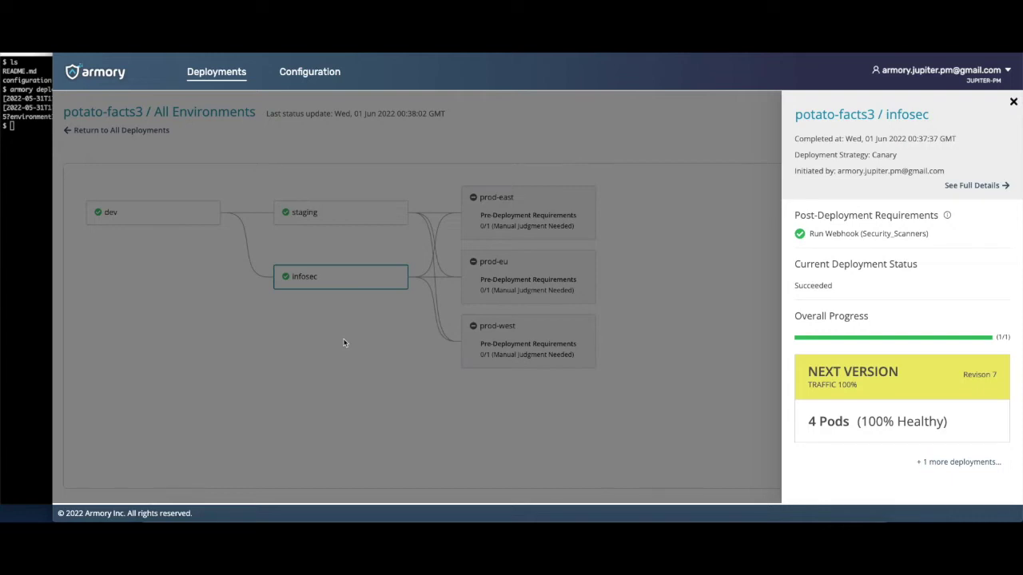
pyautogui.click(344, 342)
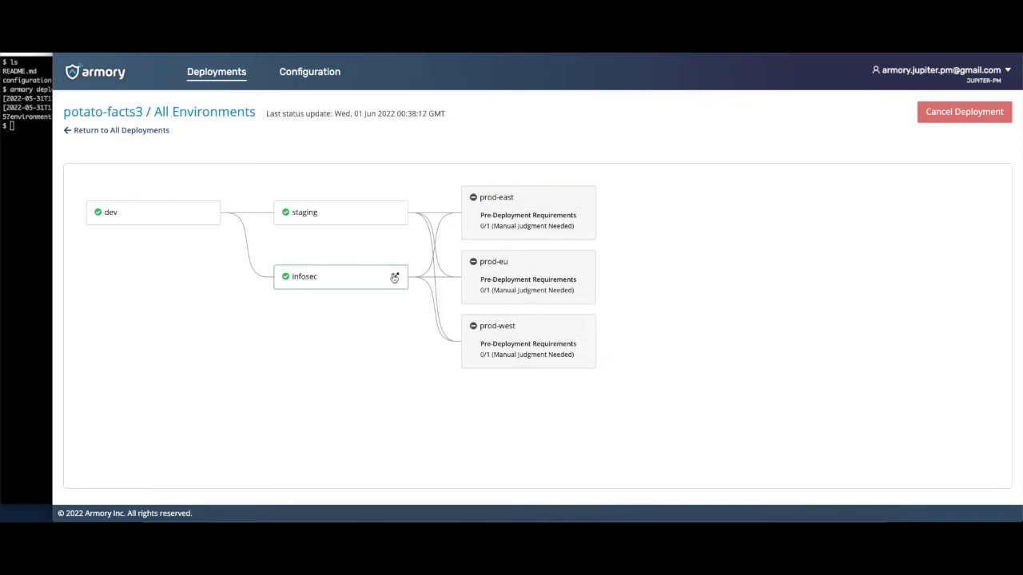
# Approve prod-eu's manual approval requirement.
pyautogui.click(534, 266)
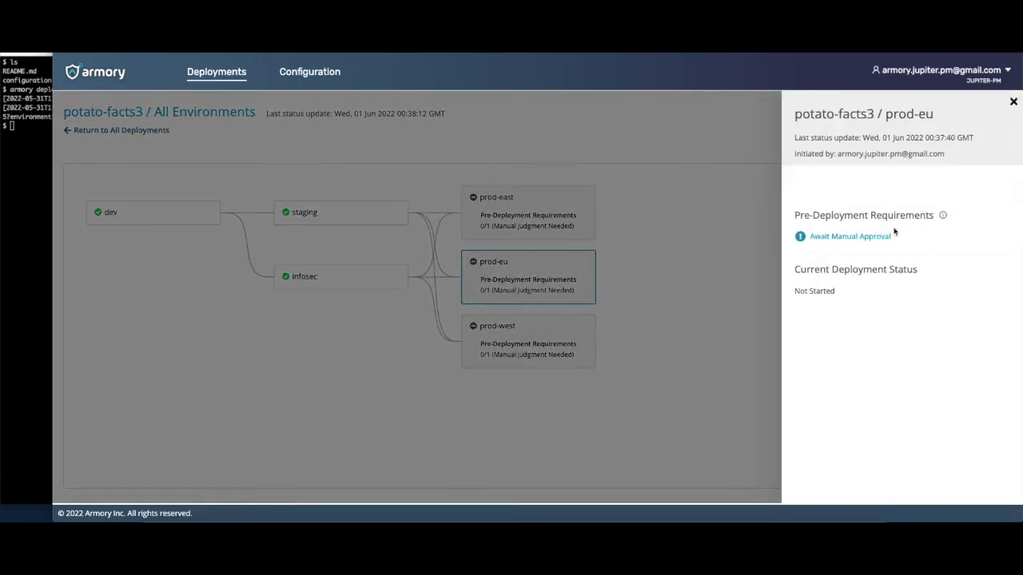
pyautogui.click(886, 235)
pyautogui.click(879, 207)
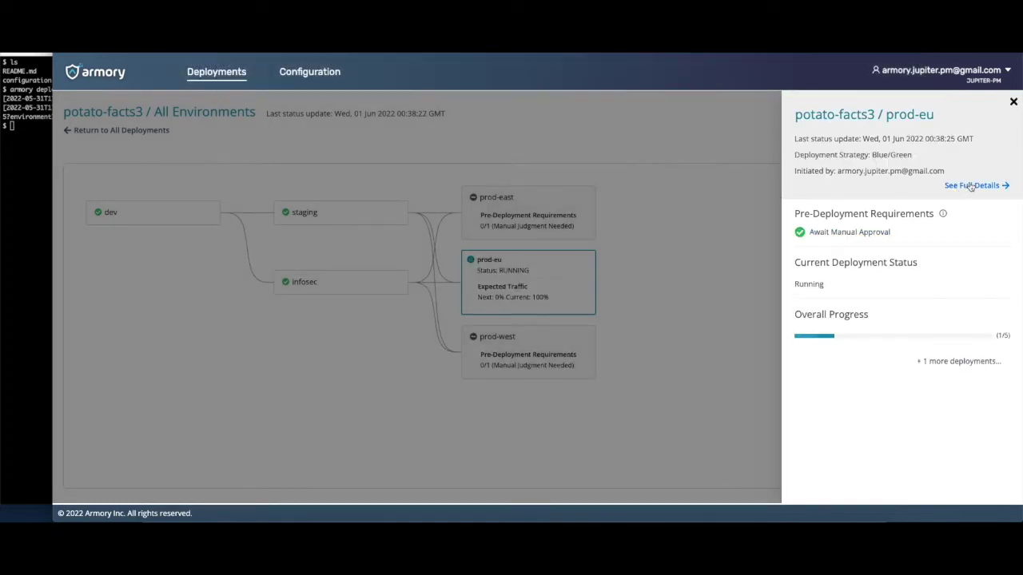
# Review prod-eu's full deployment details, with the next version at 100% traffic, then return to the overview.
pyautogui.click(971, 187)
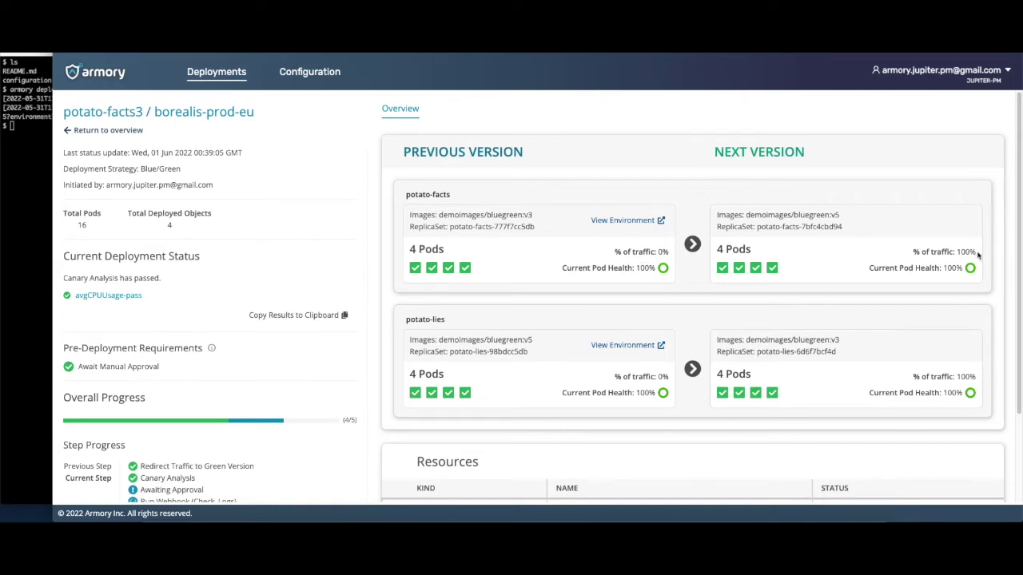
pyautogui.moveTo(976, 251); pyautogui.dragTo(930, 253)
pyautogui.click(828, 275)
pyautogui.scroll(-2, 343, 397)
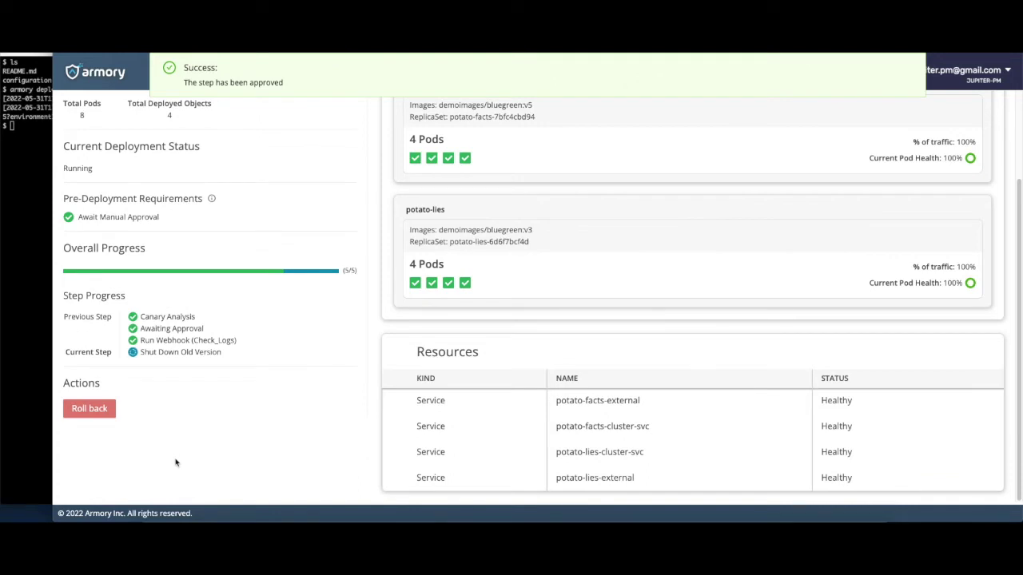
pyautogui.scroll(3, 176, 462)
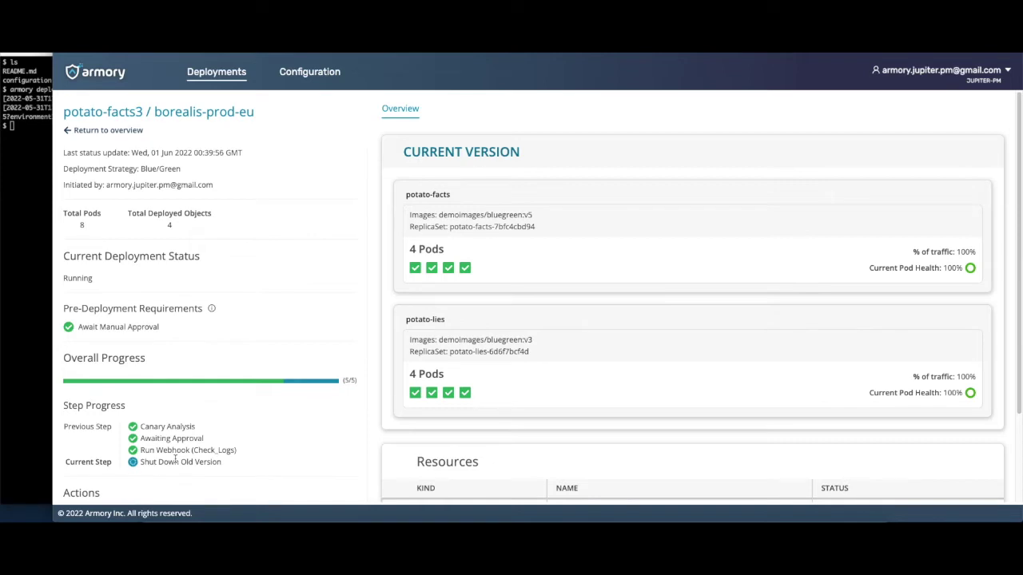
pyautogui.click(118, 130)
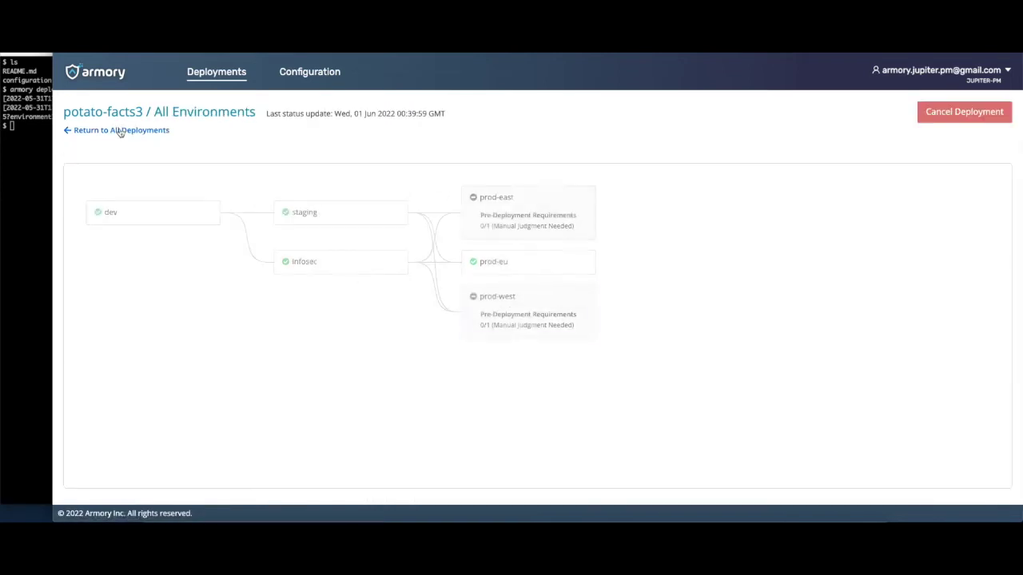
# Approve prod-west's manual requirement and check its canary sending 25% traffic to the new version.
pyautogui.click(536, 329)
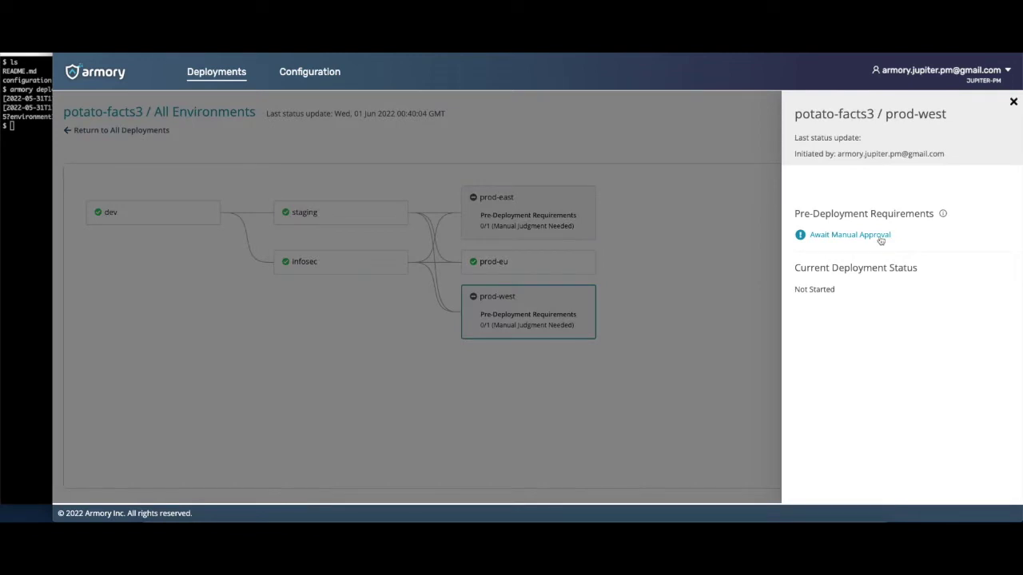
pyautogui.click(881, 237)
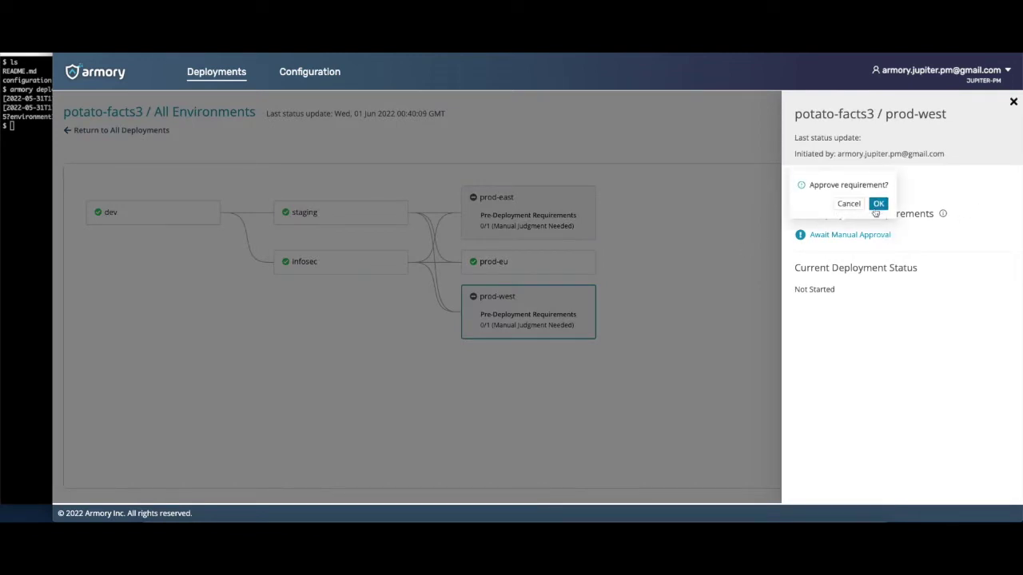
pyautogui.click(878, 202)
pyautogui.click(994, 185)
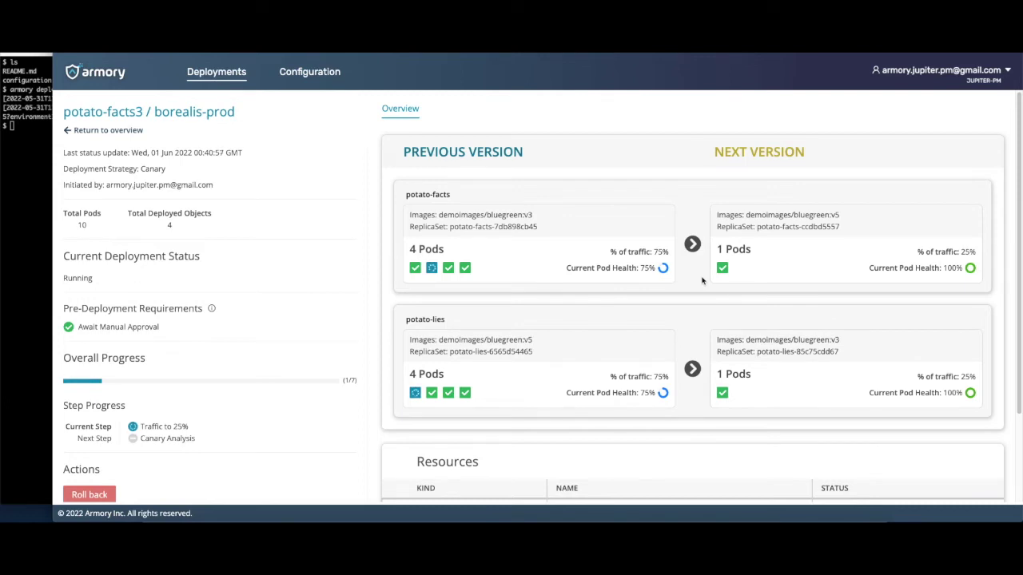
pyautogui.click(69, 131)
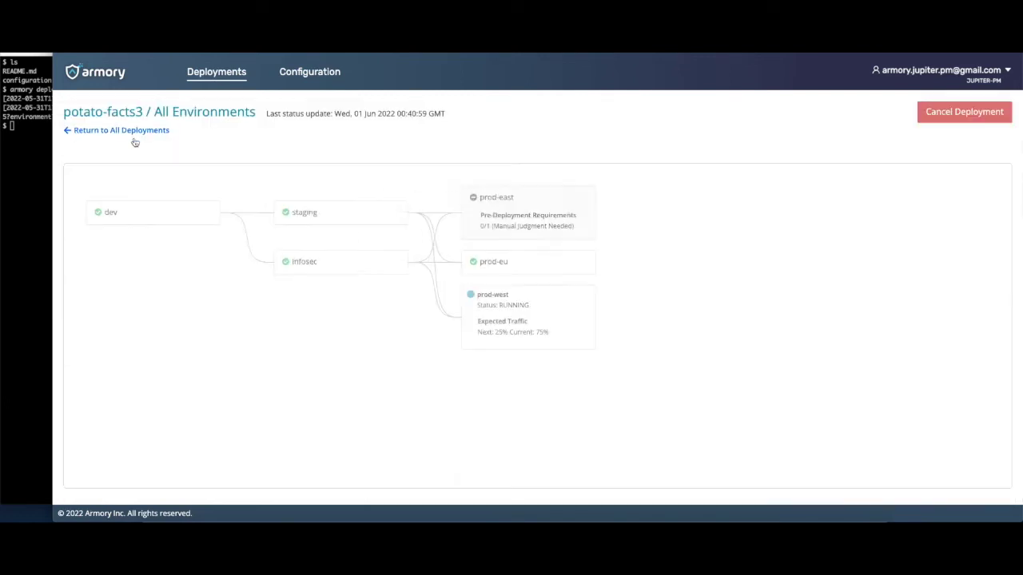
# Approve prod-east's manual requirement and view its full details showing the failed canary at 25%.
pyautogui.click(527, 231)
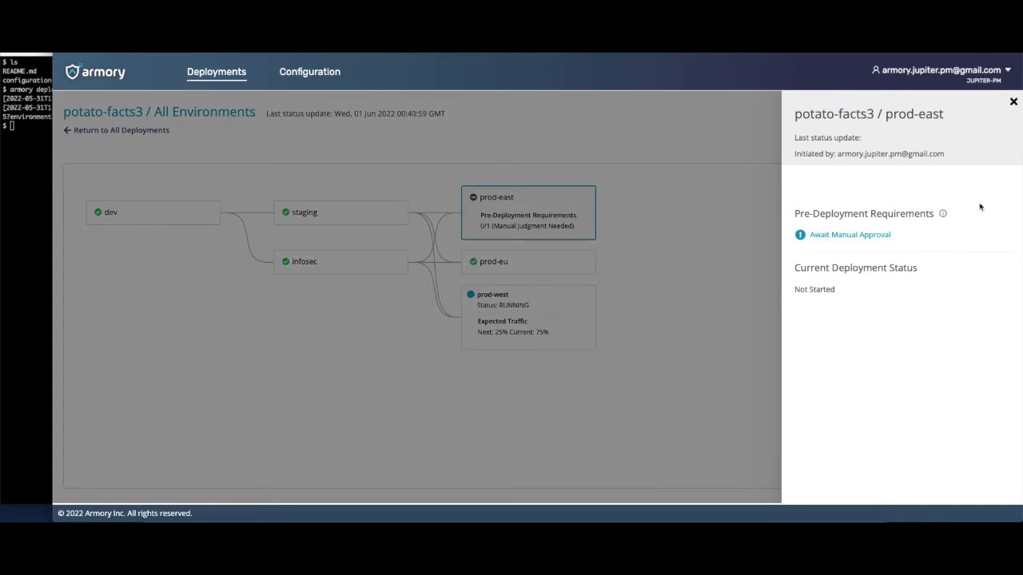
pyautogui.click(884, 235)
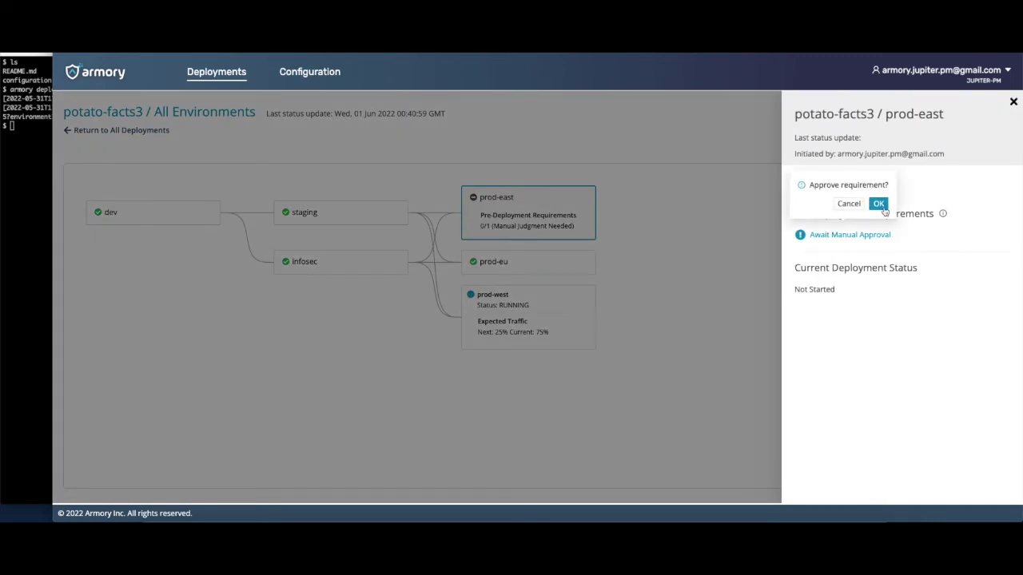
pyautogui.click(879, 204)
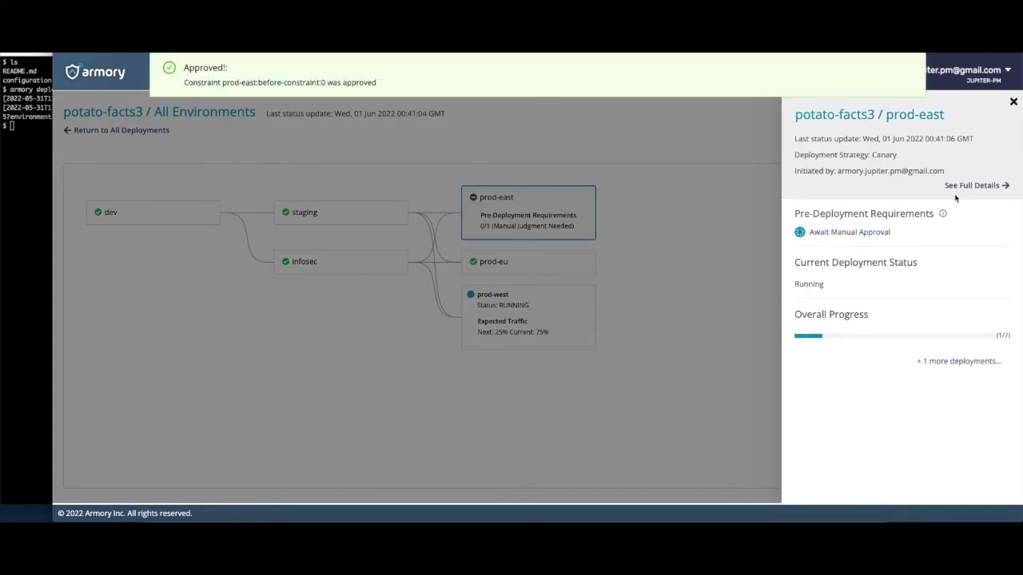
pyautogui.click(963, 186)
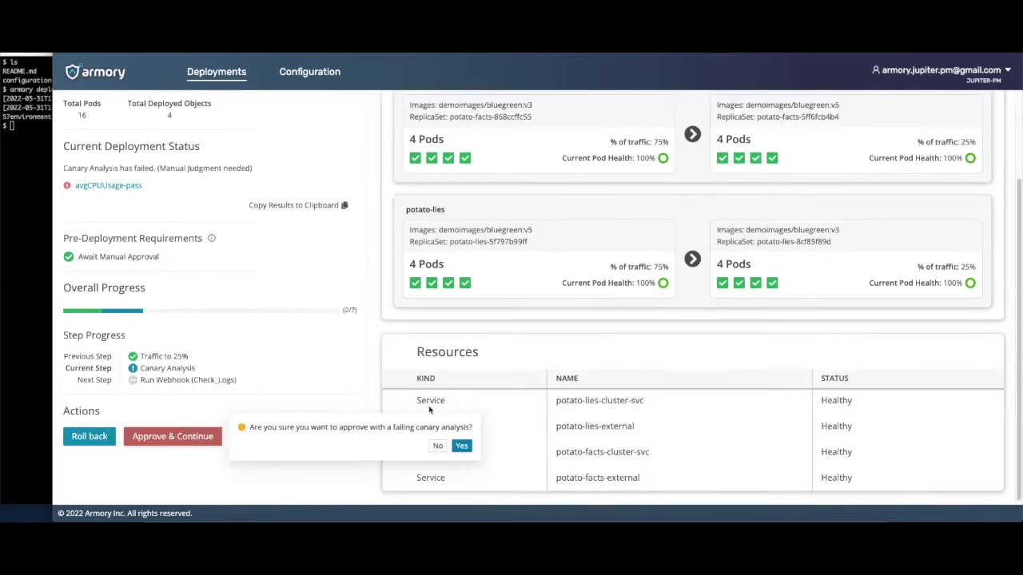
# Push prod-east to a 50/50 split despite the failed canary and inspect the avgCPUUsage-fail results.
pyautogui.scroll(2, 447, 447)
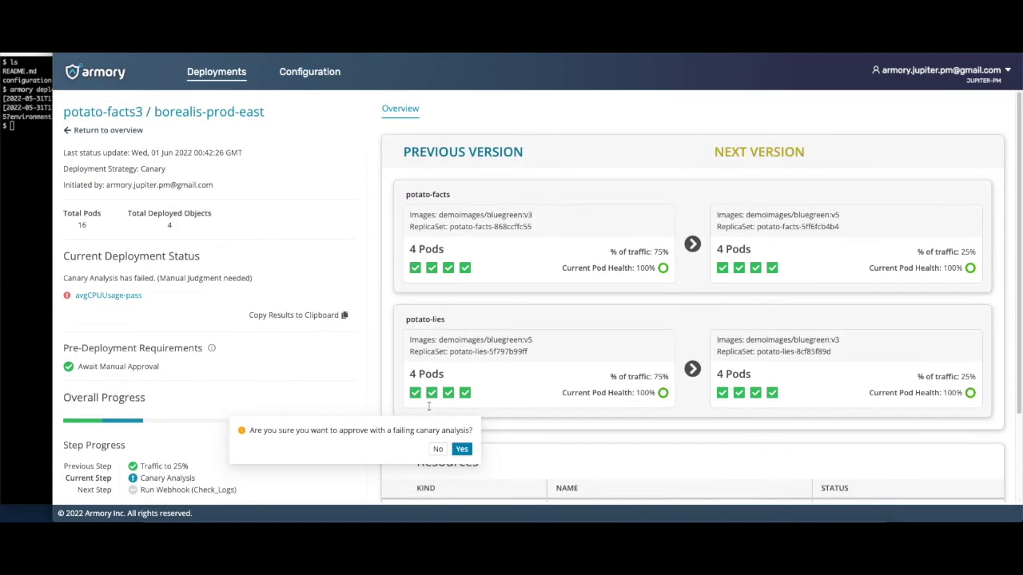
pyautogui.click(462, 450)
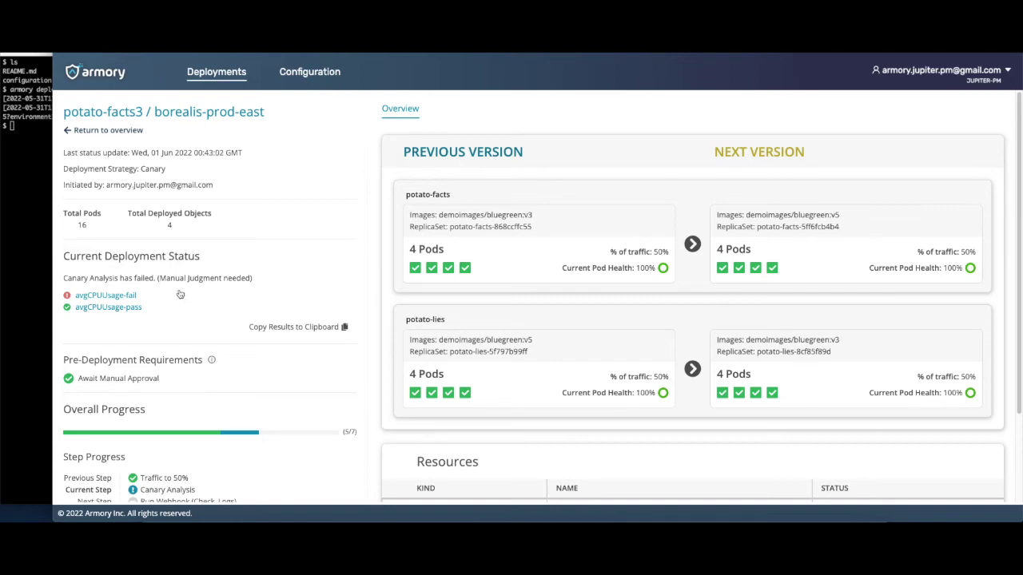
pyautogui.click(121, 295)
pyautogui.click(858, 199)
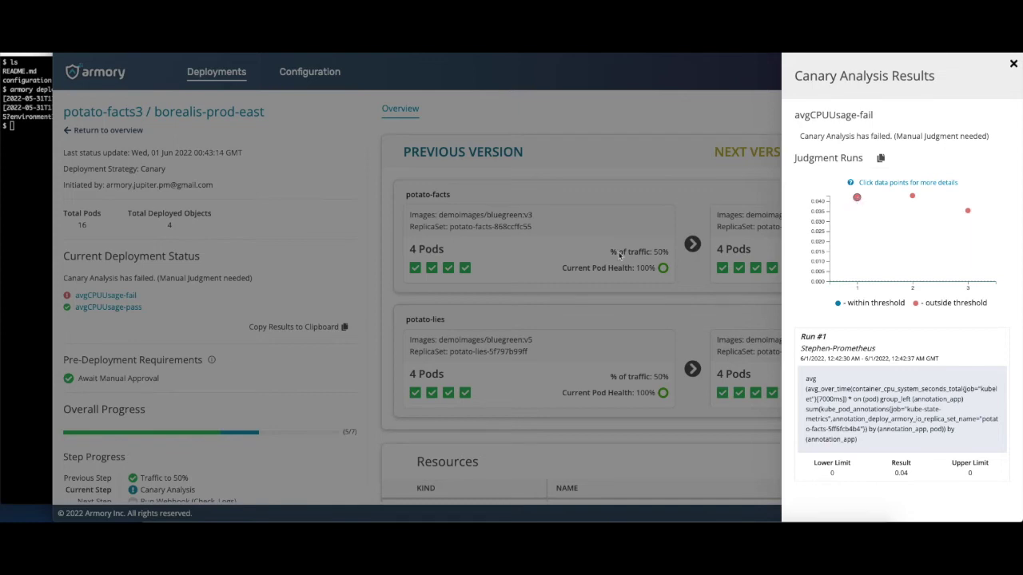
pyautogui.click(279, 370)
pyautogui.scroll(-3, 244, 400)
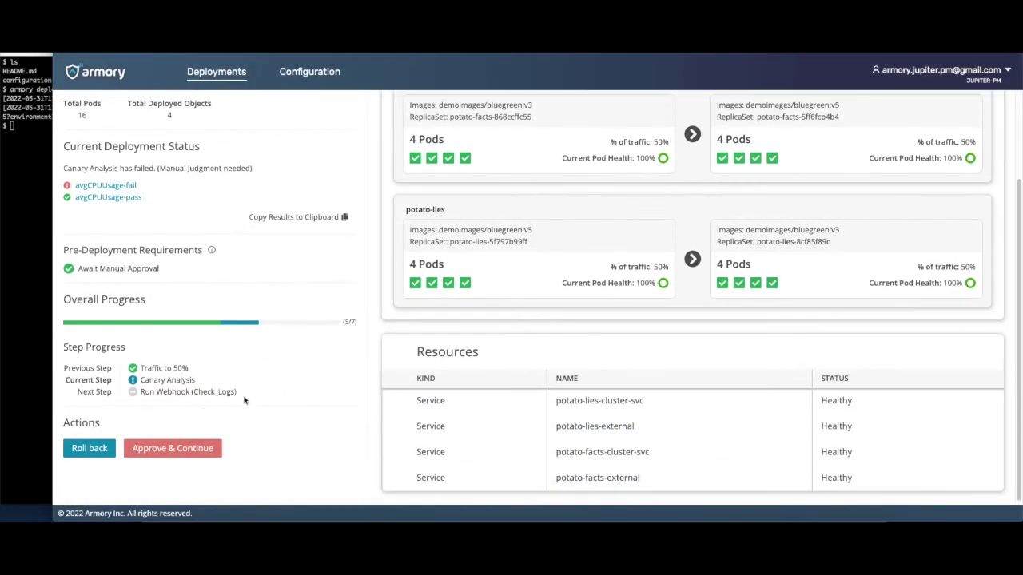
pyautogui.click(88, 453)
# Confirm the rollback of potato-facts3 in borealis-prod-east.
pyautogui.click(255, 458)
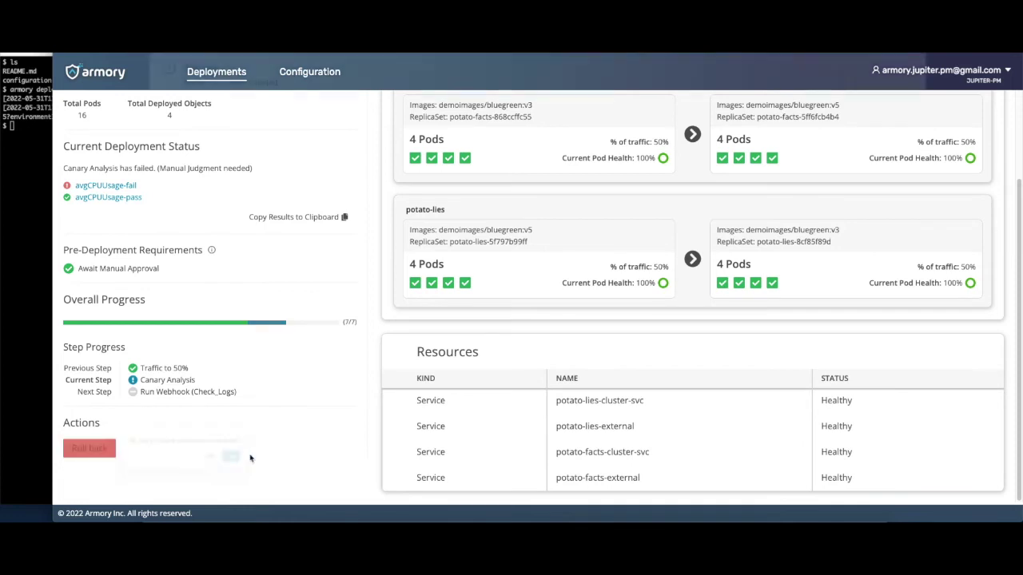
pyautogui.scroll(2, 251, 452)
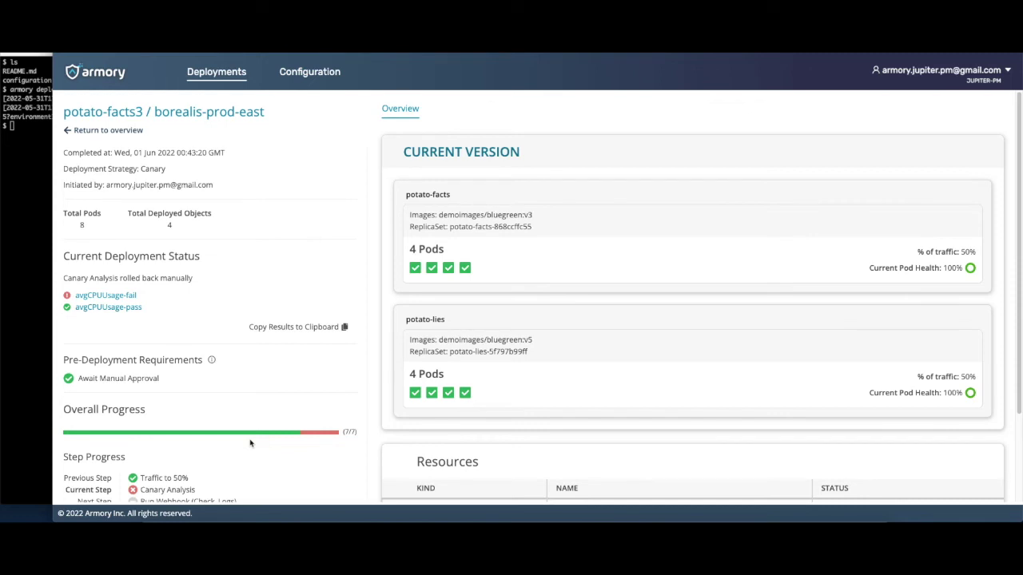
# Walk through deploy.yml's potato-facts3 application line, targets key and prod-west constraints.
pyautogui.click(825, 534)
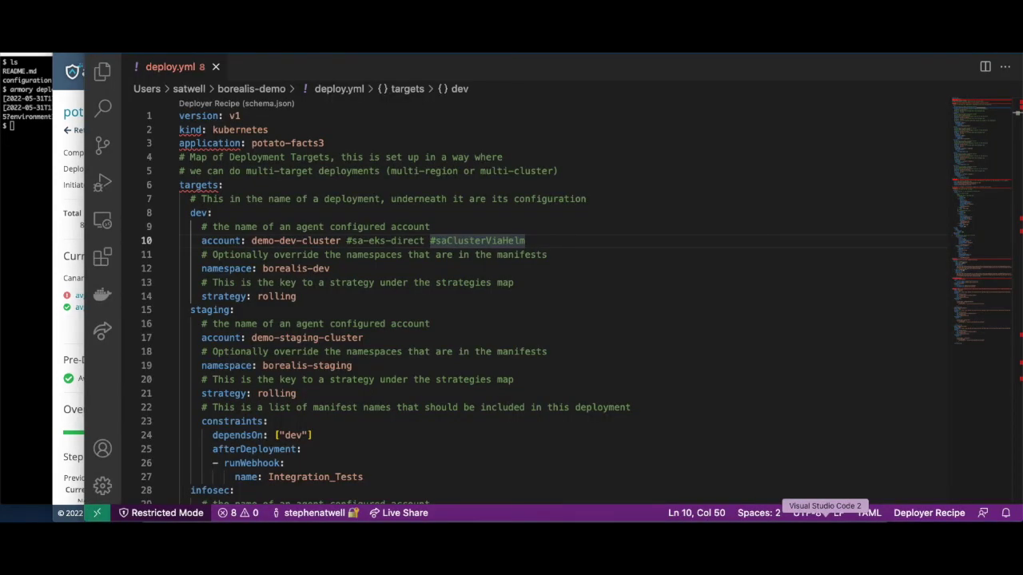
pyautogui.moveTo(324, 143); pyautogui.dragTo(177, 145)
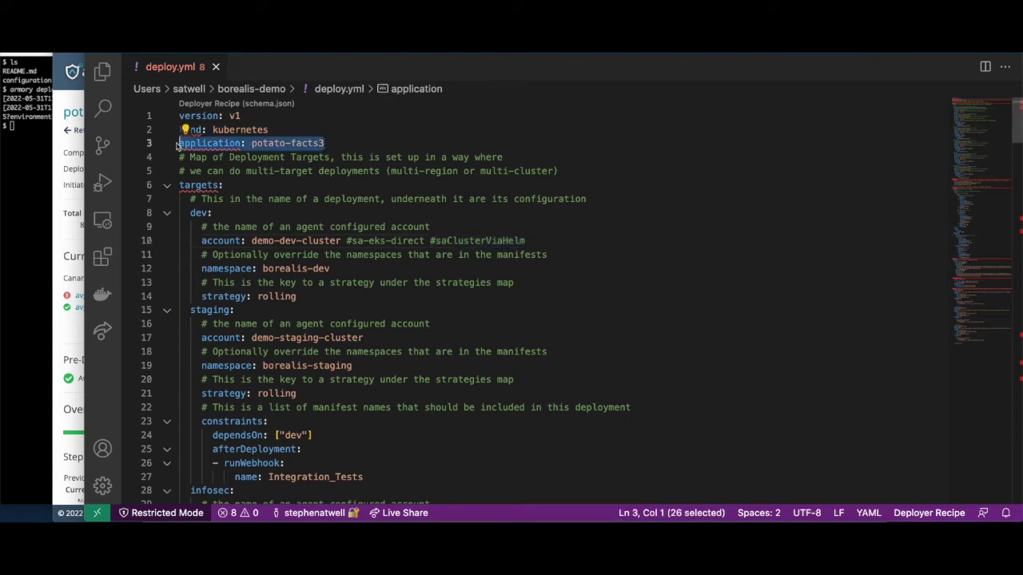
pyautogui.doubleClick(199, 185)
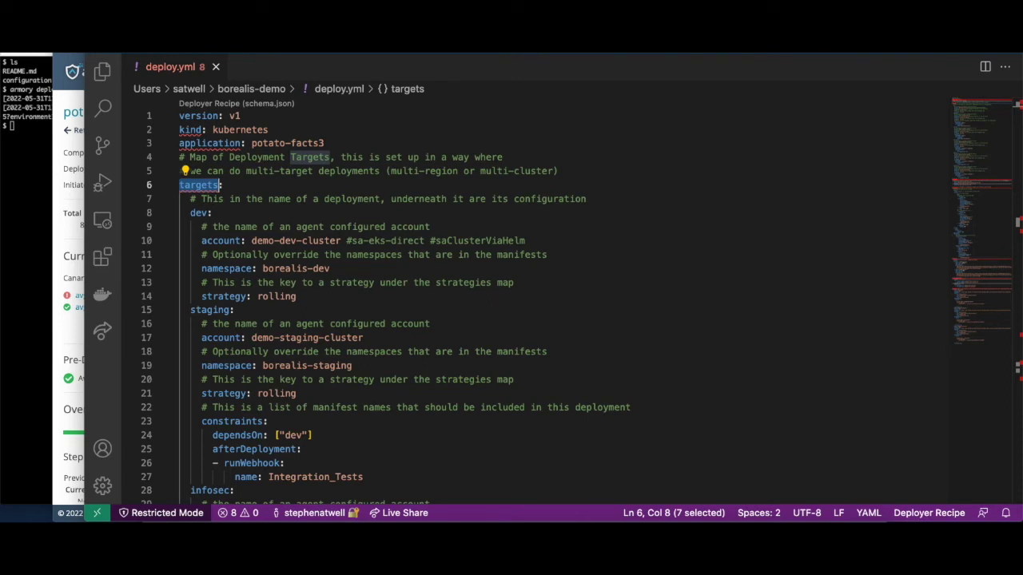
pyautogui.scroll(-8, 601, 393)
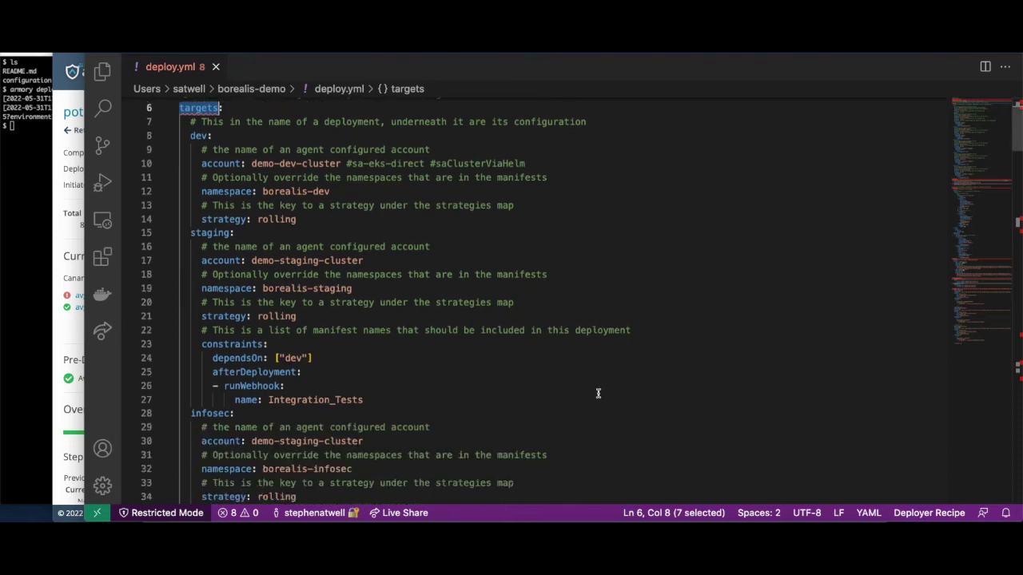
pyautogui.scroll(-1, 598, 394)
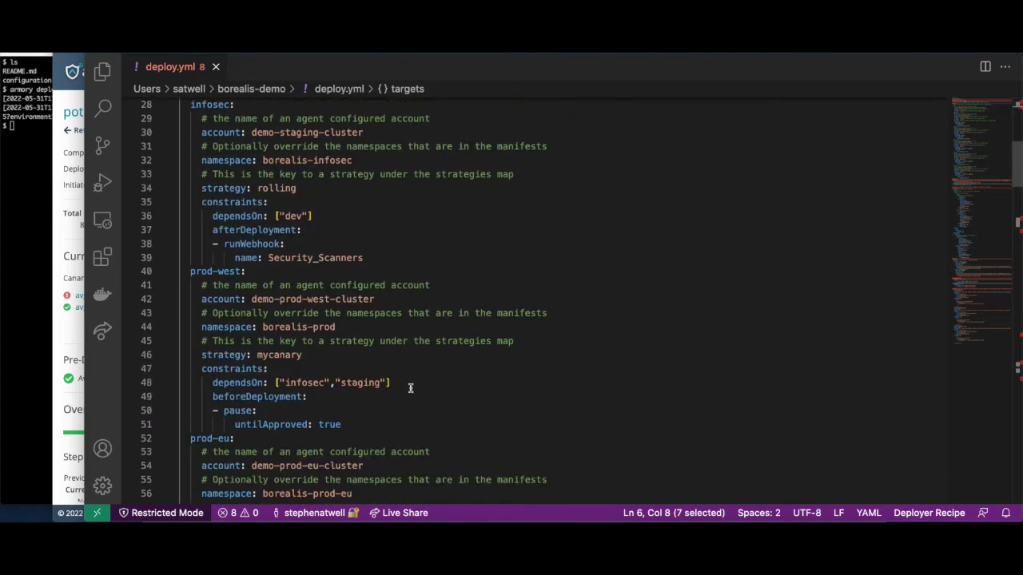
pyautogui.doubleClick(208, 369)
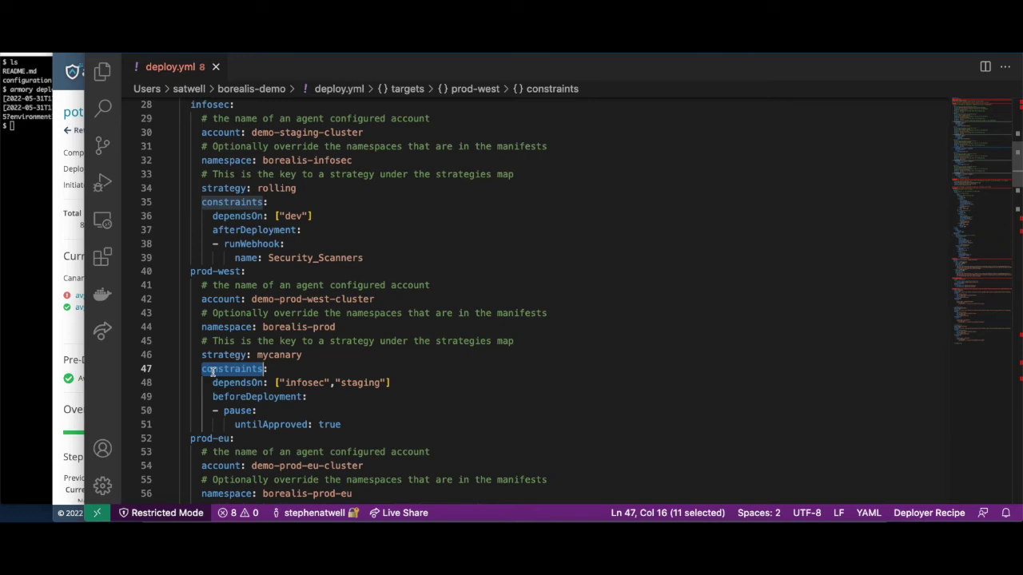
pyautogui.scroll(-10, 213, 372)
pyautogui.doubleClick(210, 366)
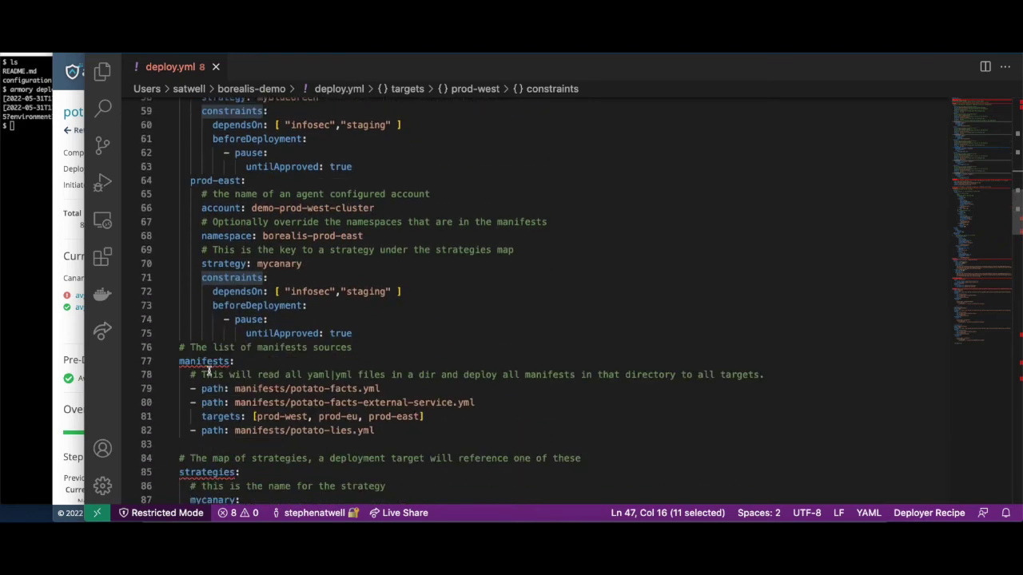
pyautogui.scroll(-5, 210, 365)
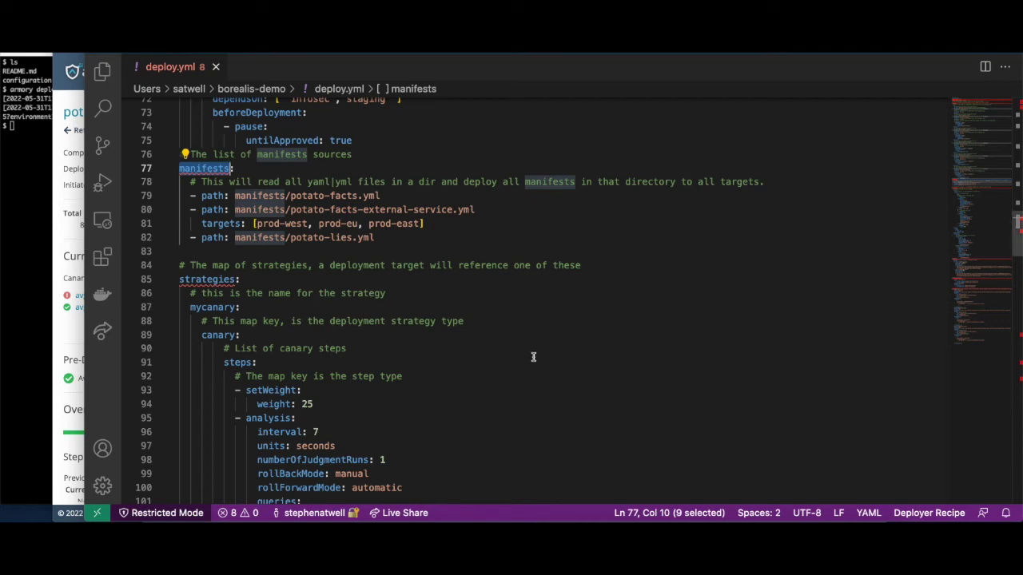
pyautogui.doubleClick(278, 390)
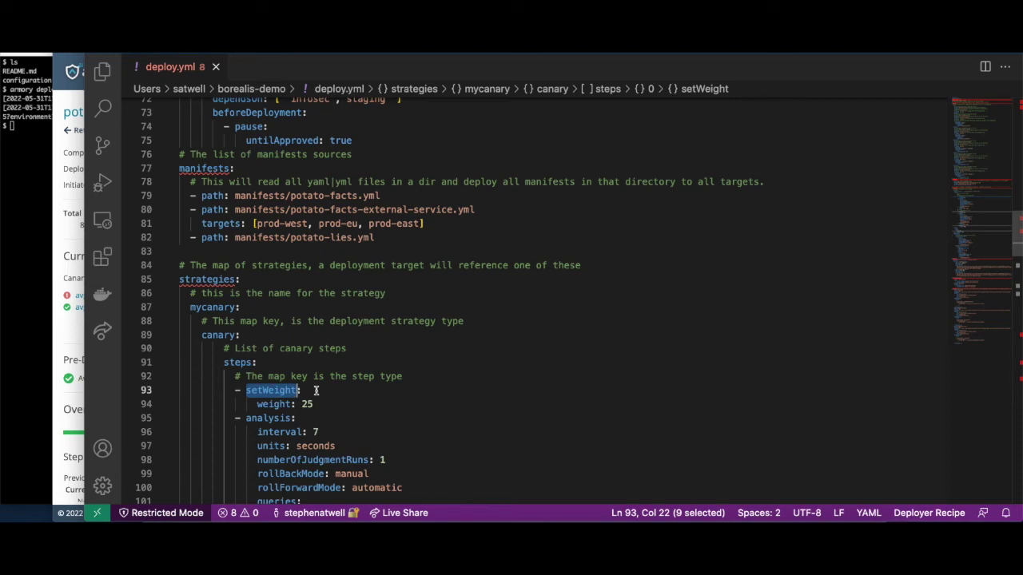
pyautogui.scroll(-7, 315, 390)
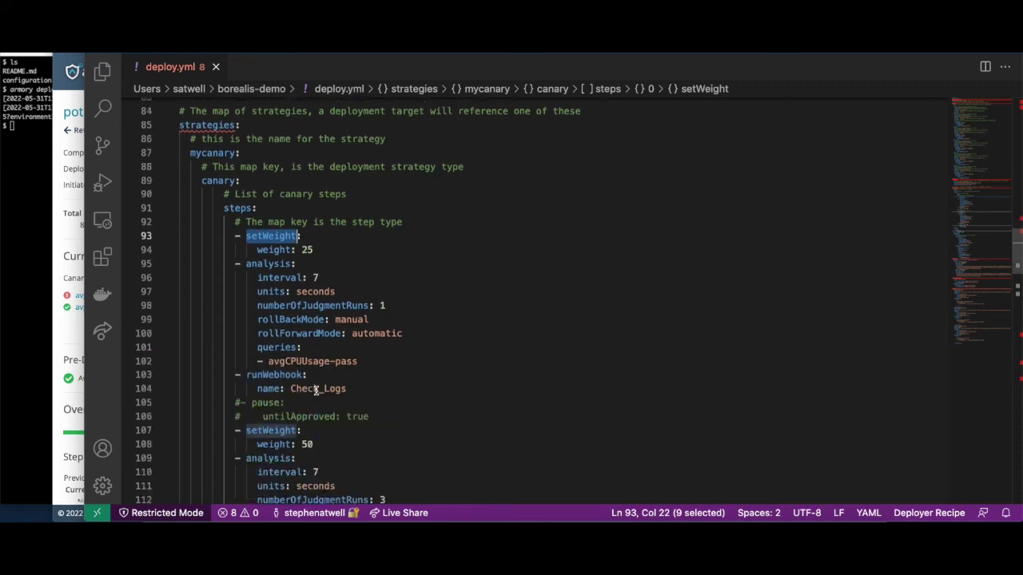
pyautogui.doubleClick(269, 342)
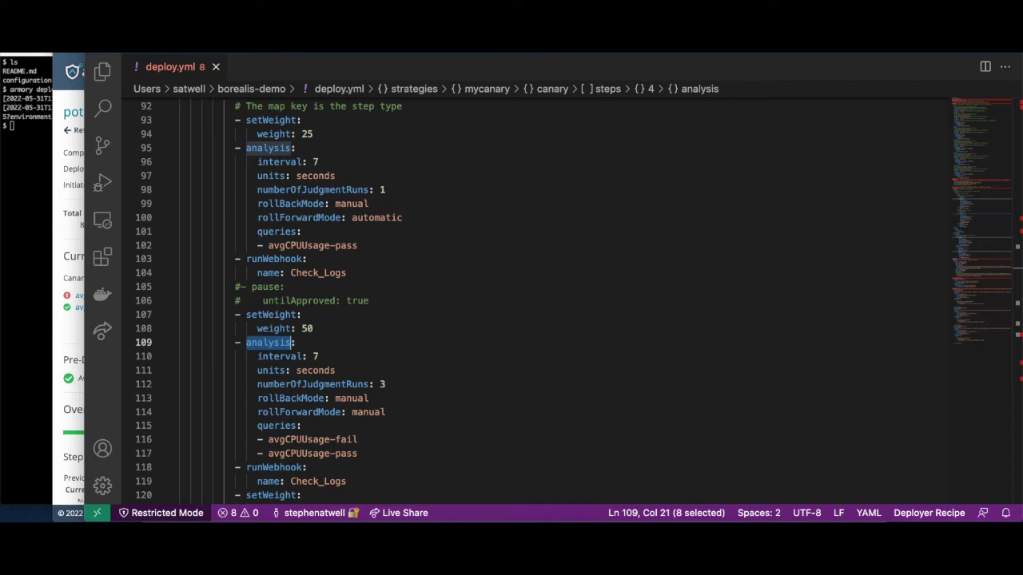
pyautogui.scroll(-6, 860, 350)
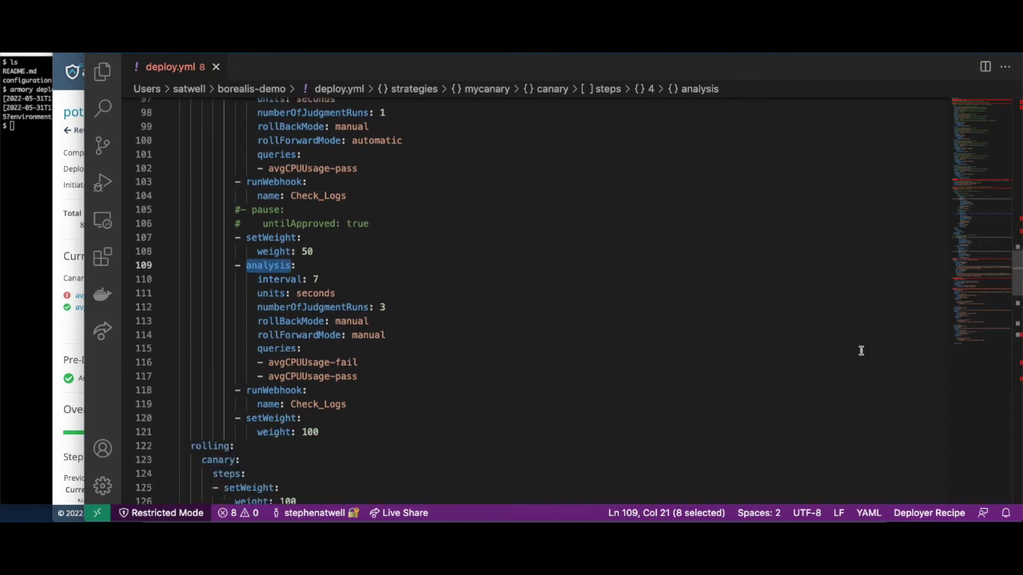
pyautogui.doubleClick(268, 364)
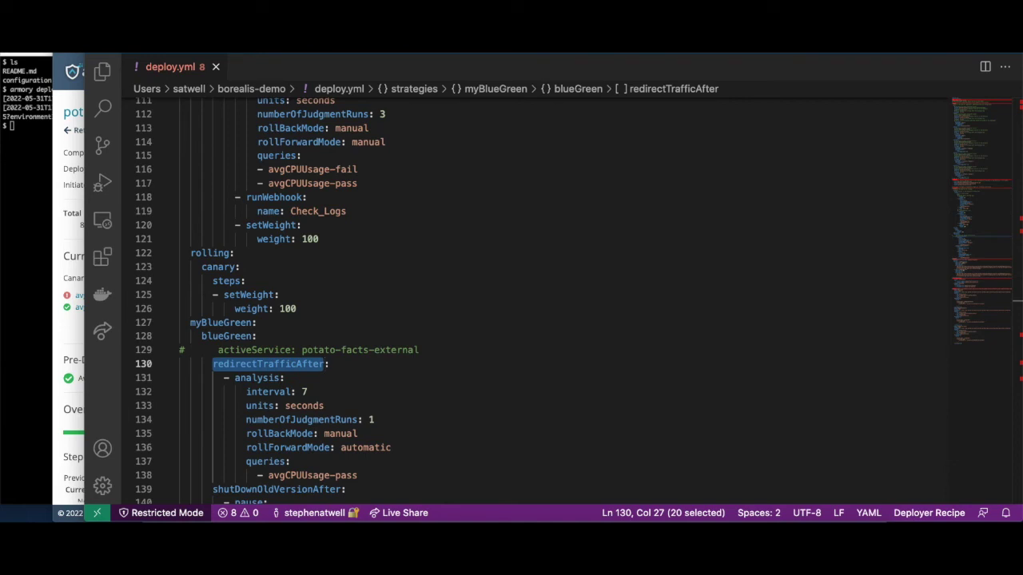
pyautogui.scroll(-3, 478, 360)
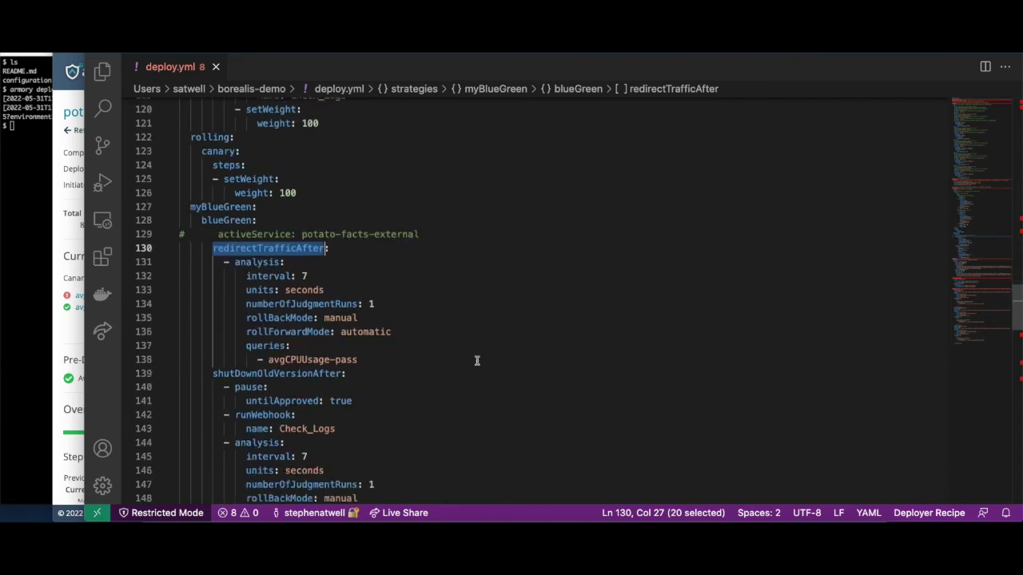
pyautogui.doubleClick(261, 372)
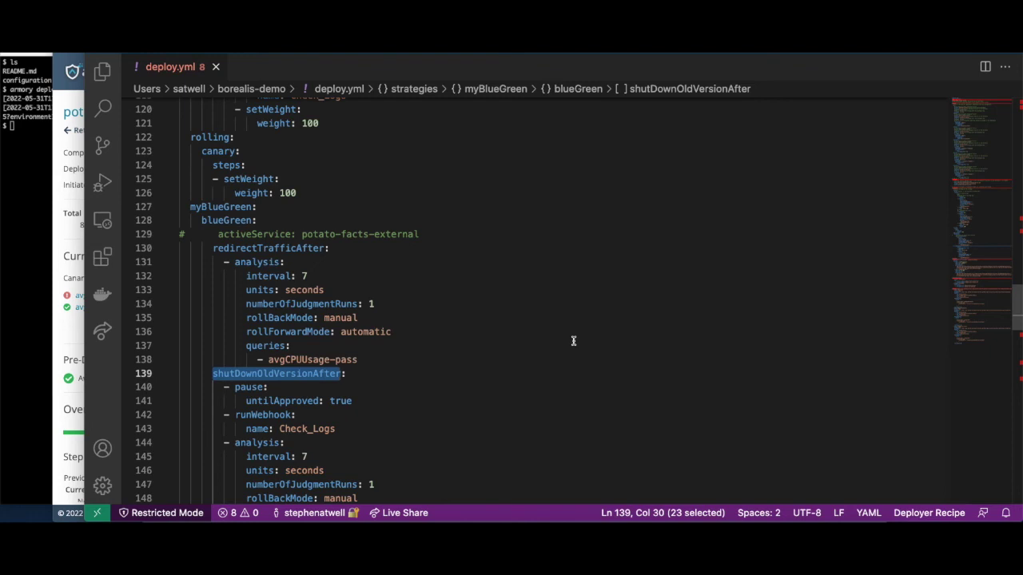
pyautogui.scroll(-5, 572, 342)
pyautogui.doubleClick(247, 392)
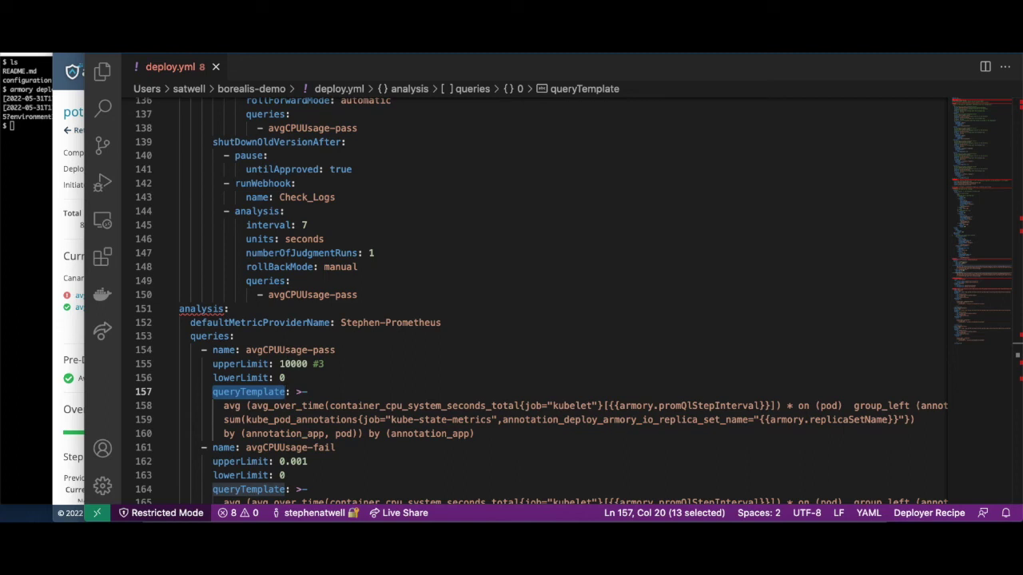
pyautogui.scroll(-7, 297, 364)
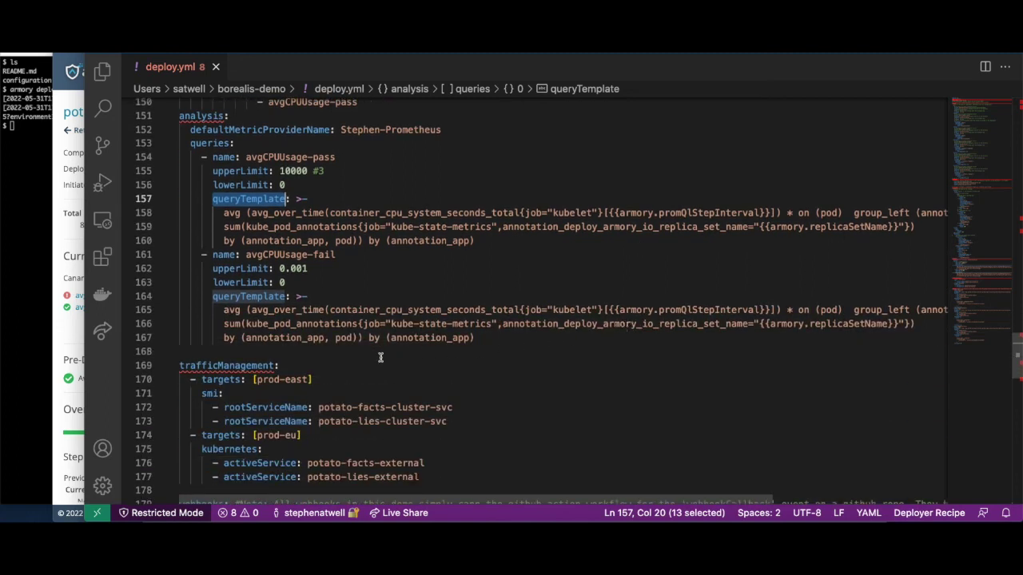
pyautogui.doubleClick(252, 290)
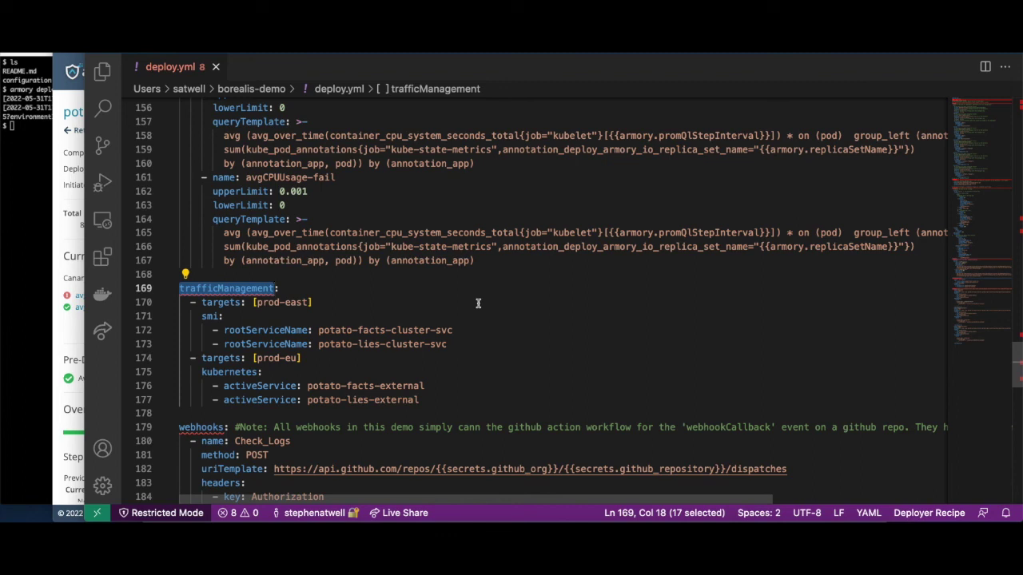
pyautogui.scroll(-6, 478, 303)
pyautogui.doubleClick(264, 171)
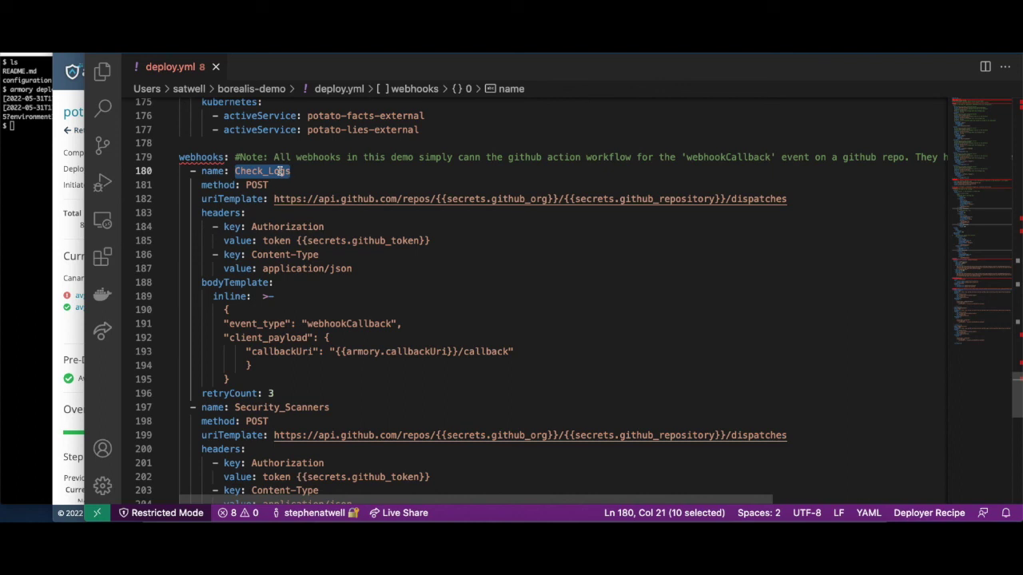
pyautogui.doubleClick(231, 199)
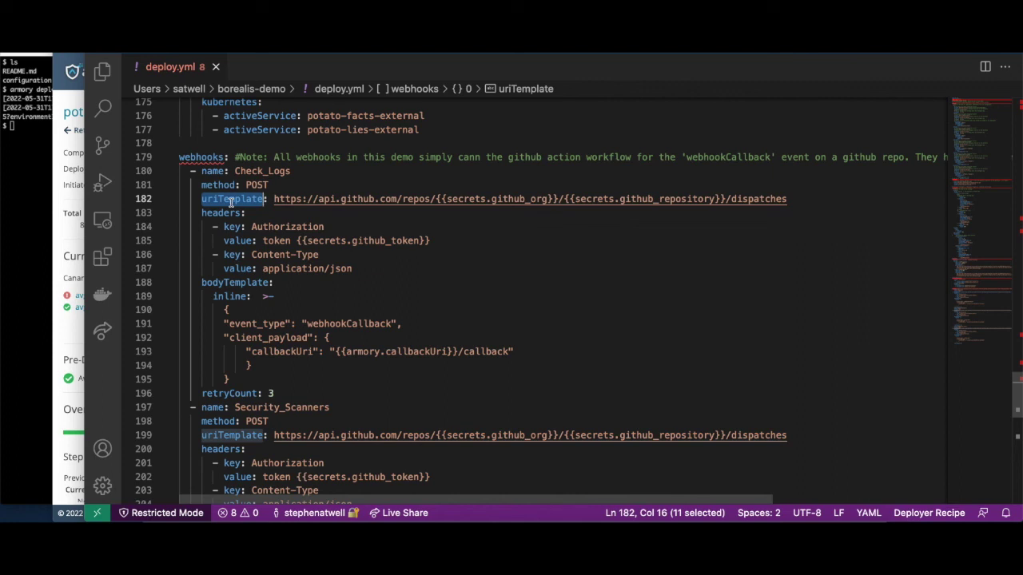
pyautogui.doubleClick(257, 227)
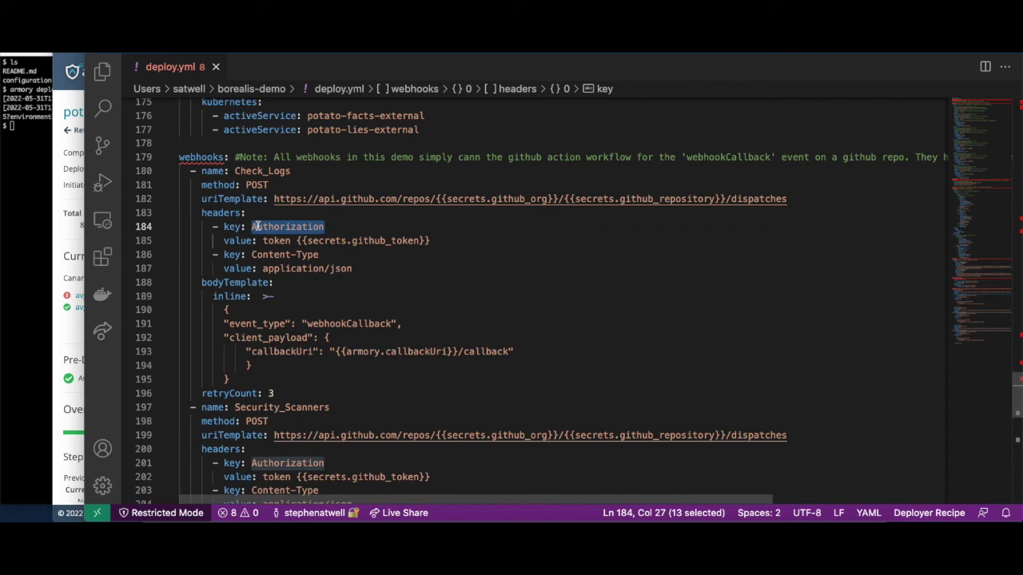
pyautogui.doubleClick(237, 282)
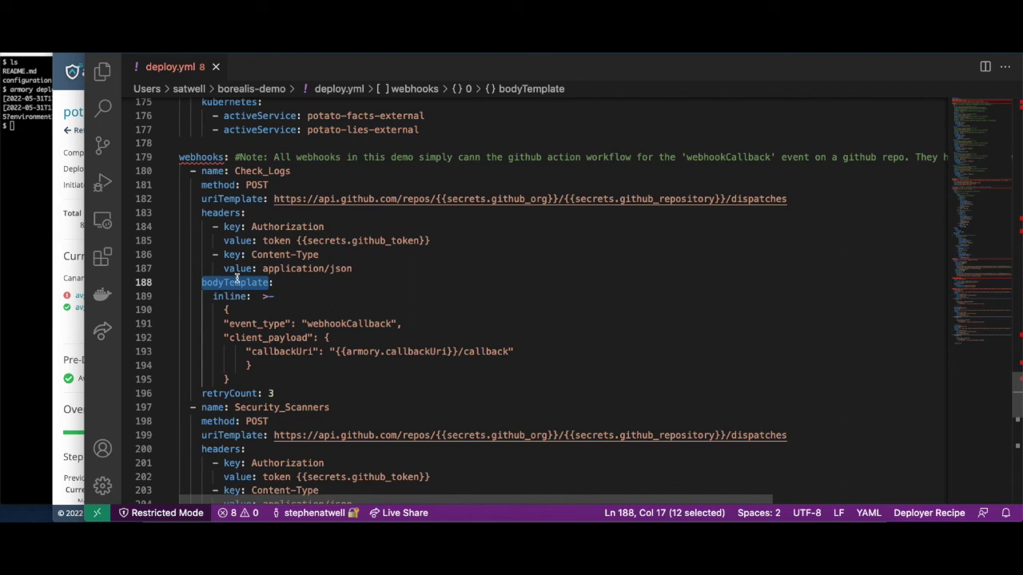